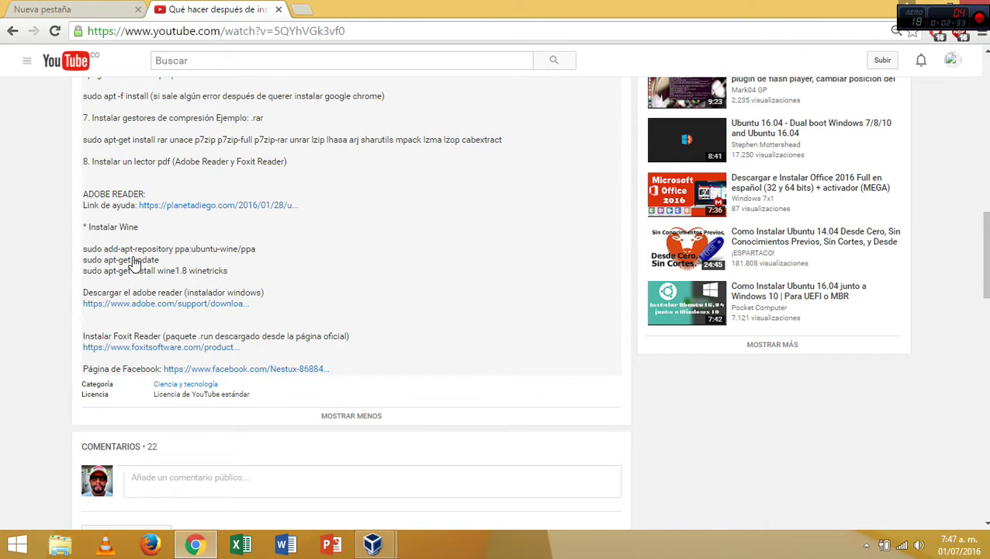
# Switch to the Ubuntu virtual machine in VirtualBox and open the nfs folder on the NESTUX 16GB drive
pyautogui.scroll(6, 73, 261)
pyautogui.scroll(5, 68, 260)
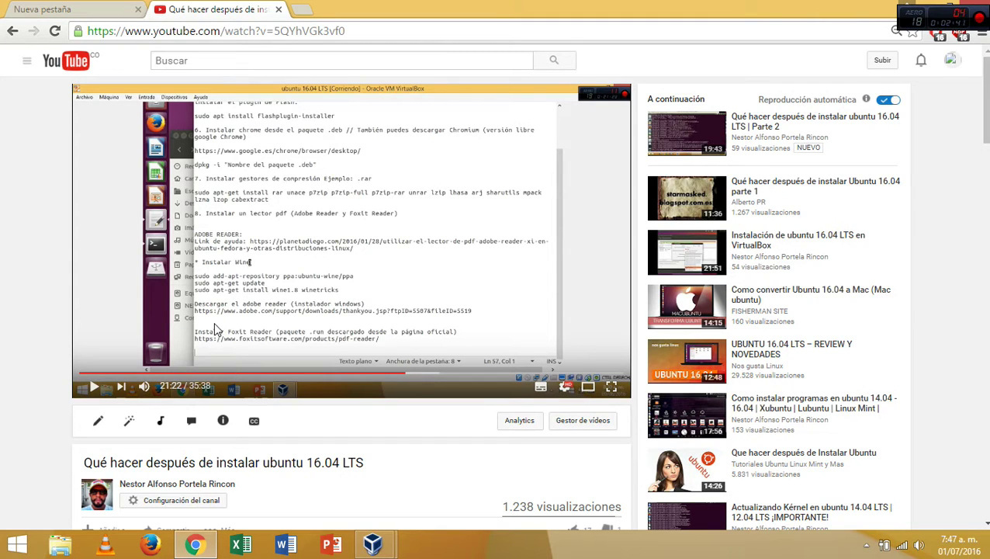
pyautogui.click(374, 544)
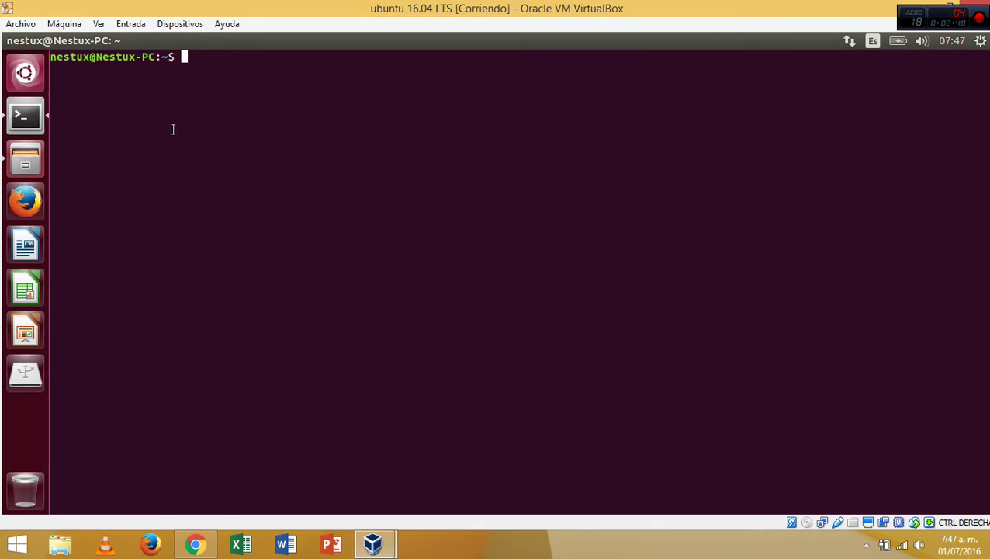
pyautogui.click(35, 155)
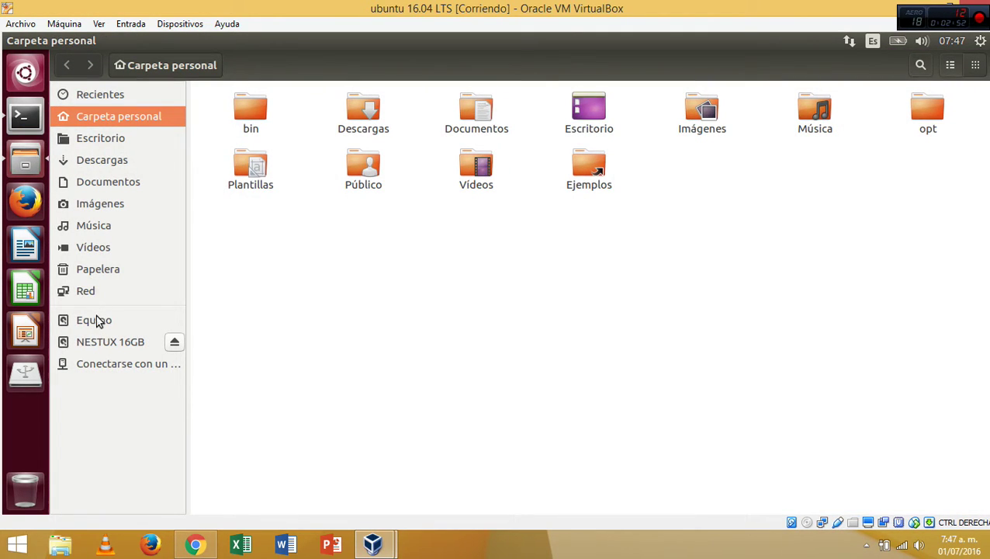
pyautogui.click(103, 341)
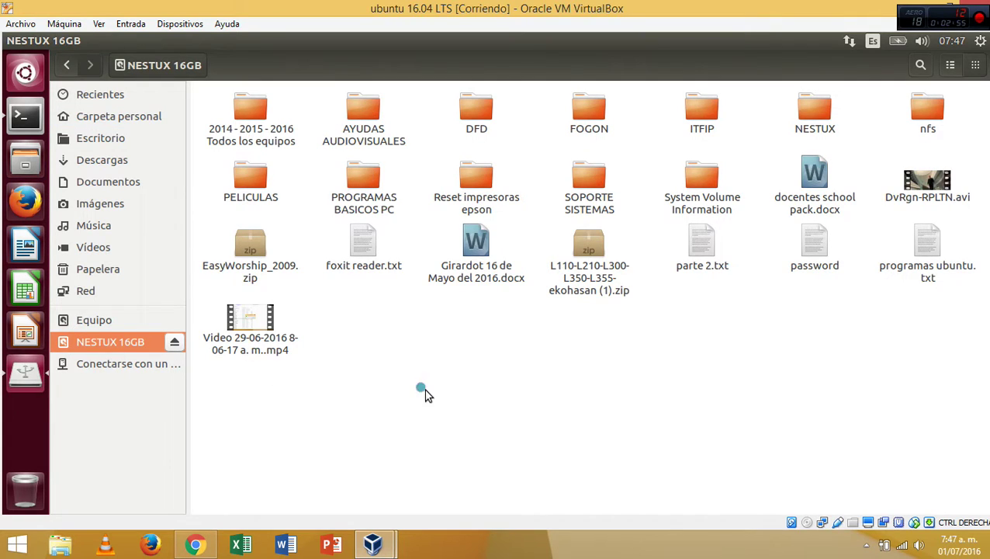
pyautogui.doubleClick(933, 109)
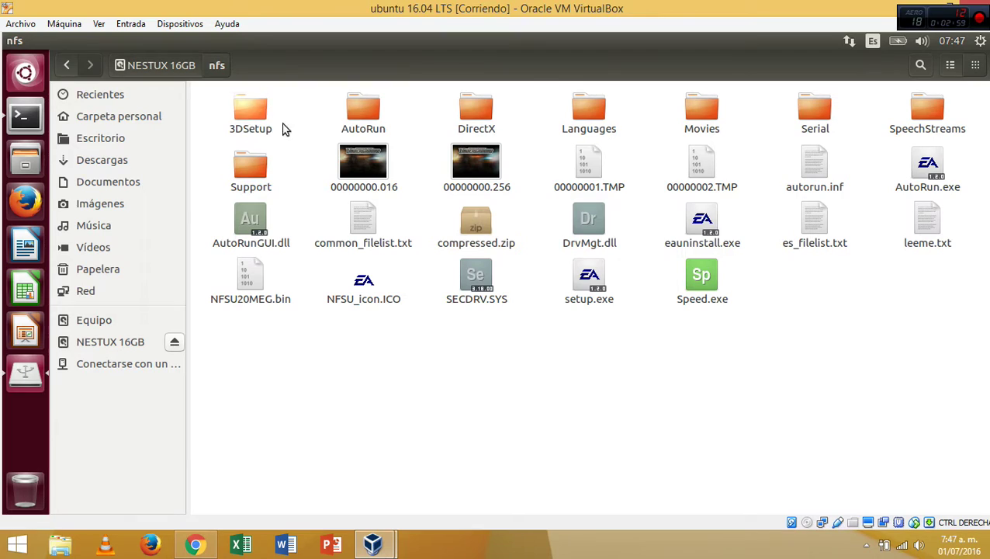
# Look inside the DirectX folder and return to the nfs folder with nothing selected
pyautogui.doubleClick(469, 105)
pyautogui.click(217, 65)
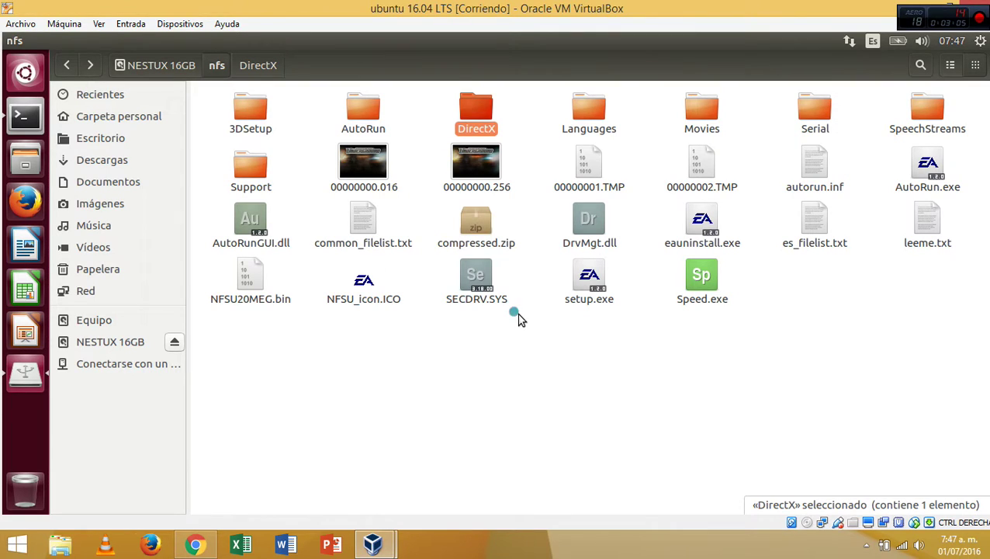
pyautogui.click(514, 316)
# Open setup.exe with the Wine Windows program loader and start the NFS Underground installation
pyautogui.click(587, 278)
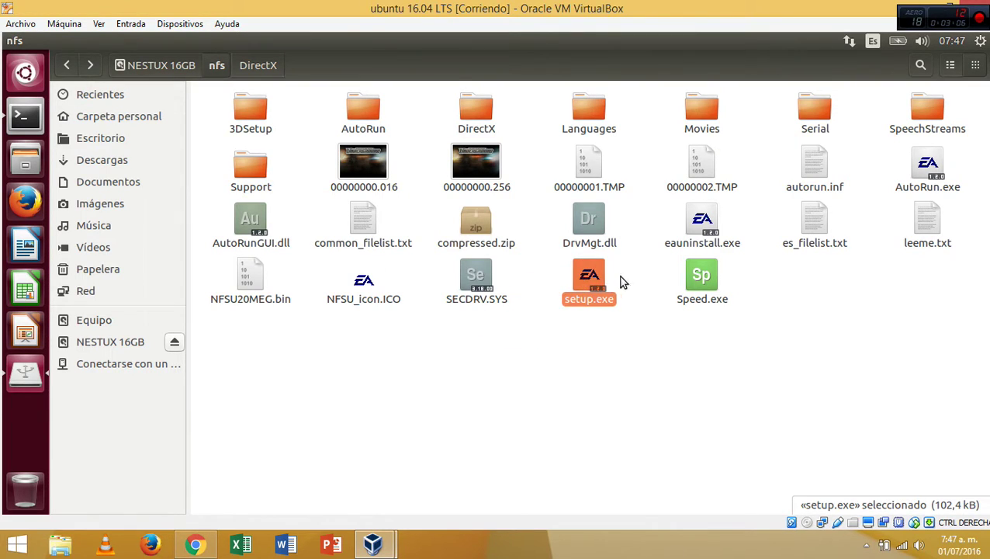
pyautogui.rightClick(582, 273)
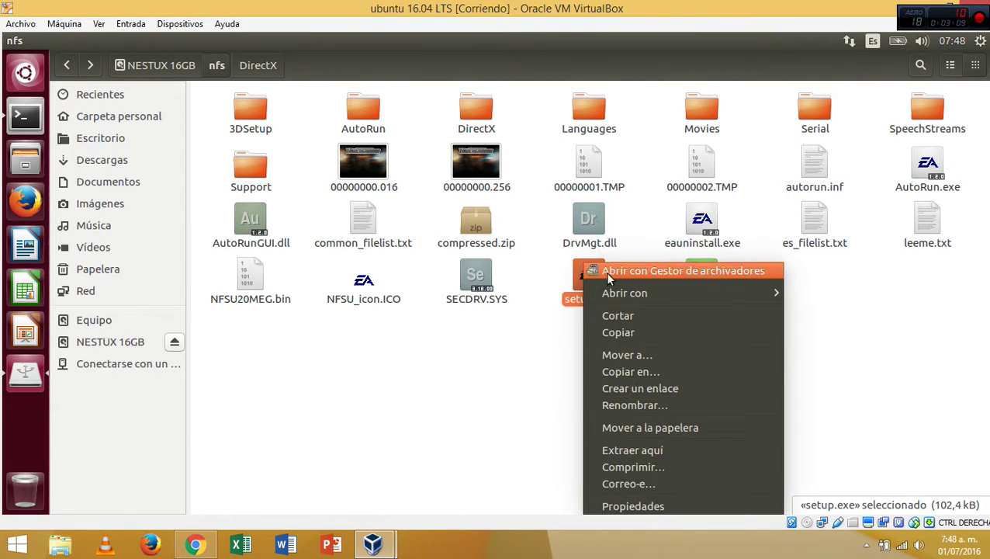
pyautogui.moveTo(651, 293)
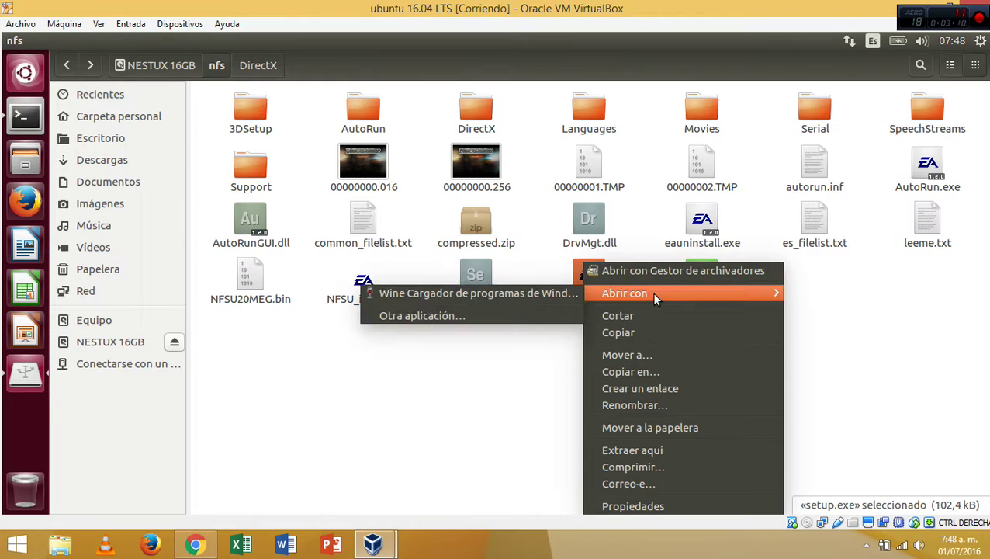
pyautogui.click(556, 294)
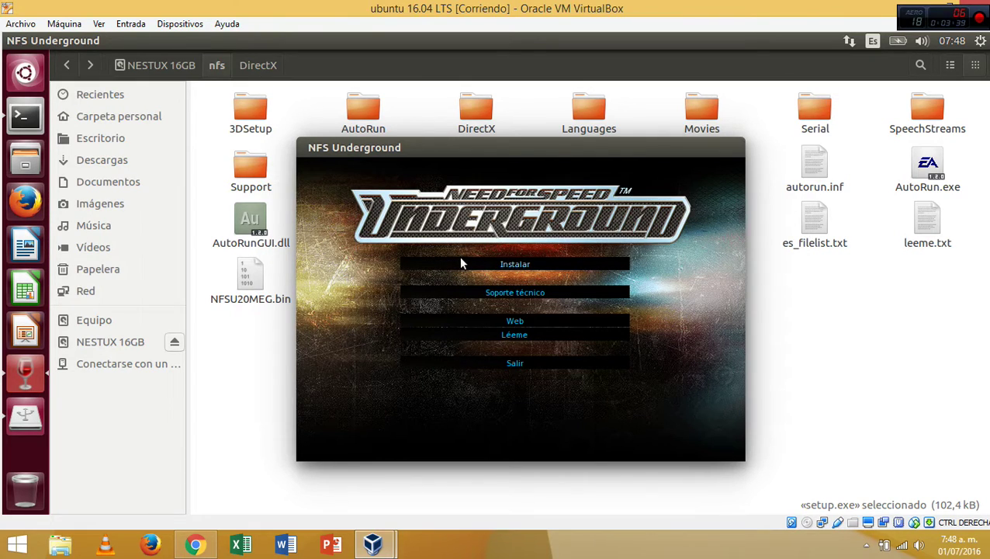
pyautogui.click(503, 269)
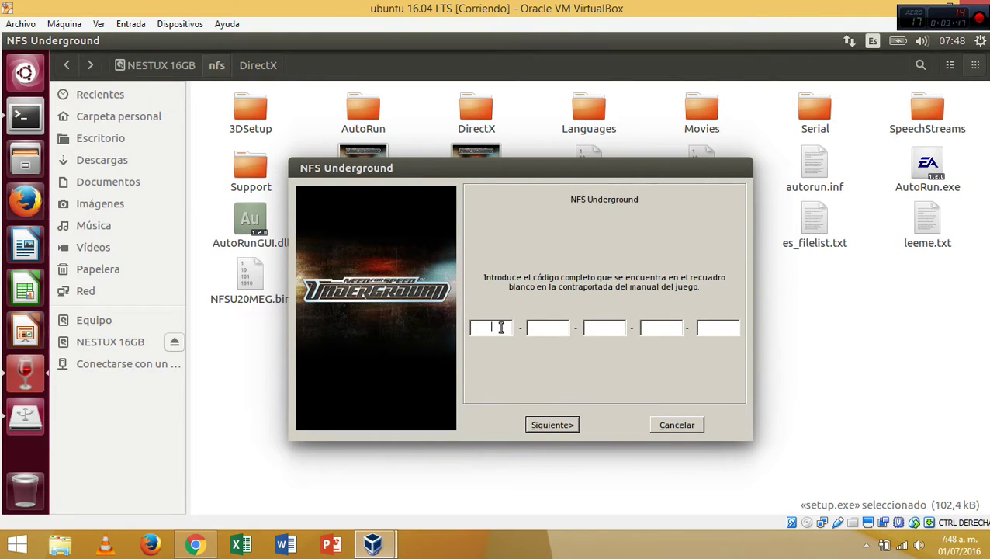
pyautogui.moveTo(431, 198)
pyautogui.mouseDown()
pyautogui.moveTo(454, 371)
pyautogui.moveTo(448, 194)
pyautogui.mouseUp()
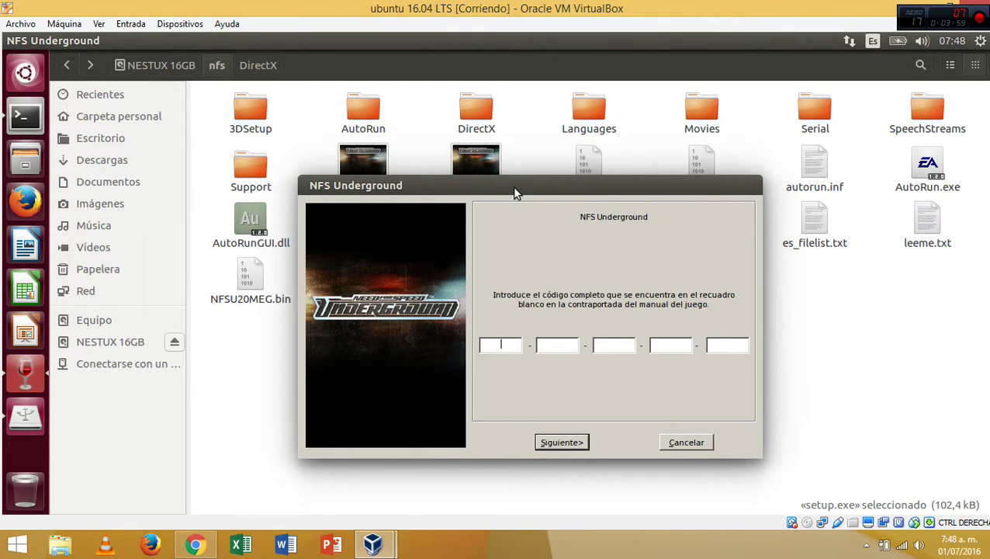
pyautogui.click(557, 543)
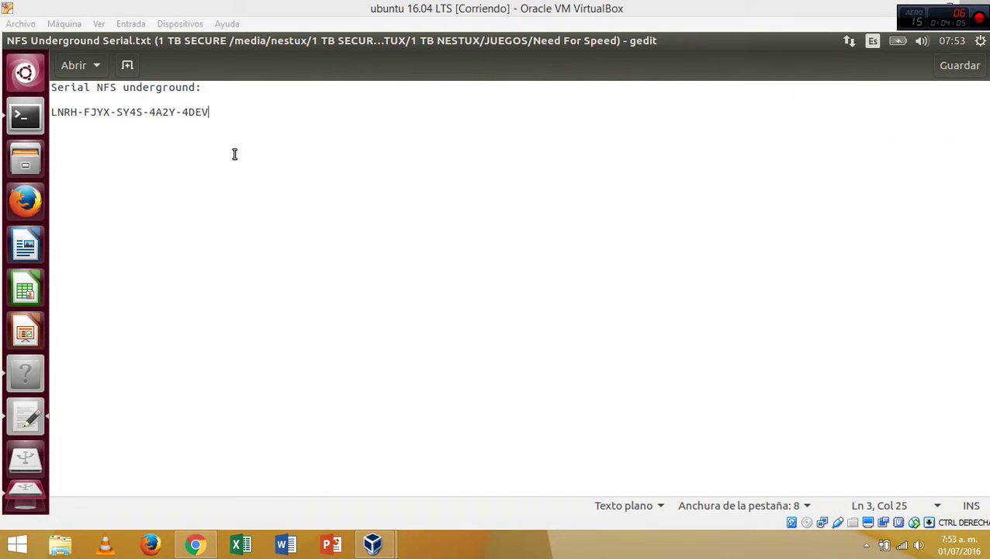
# Copy the first group of the game serial from NFS Underground Serial.txt into the installer's first code field
pyautogui.rightClick(168, 108)
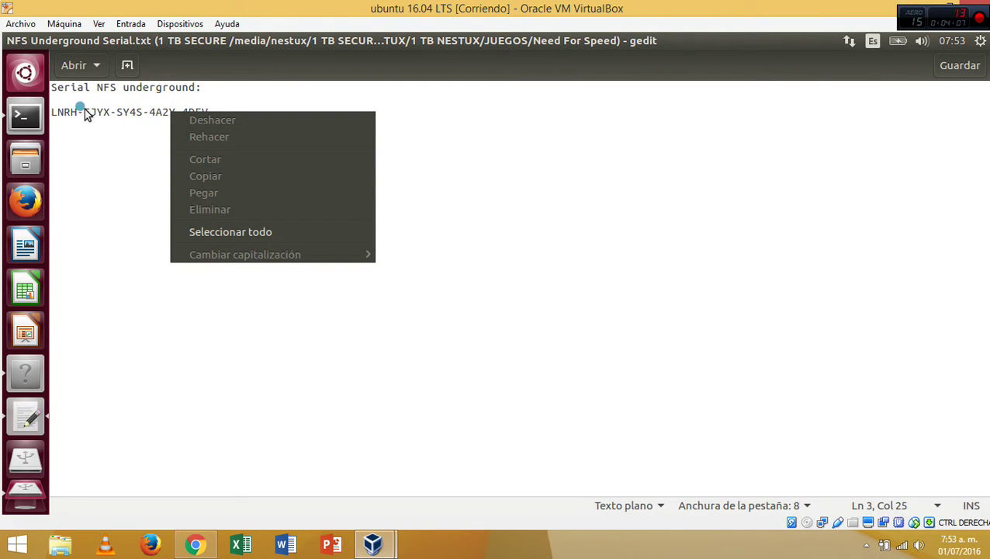
pyautogui.click(72, 111)
pyautogui.moveTo(77, 113); pyautogui.dragTo(53, 113)
pyautogui.hotkey('ctrl', 'c')
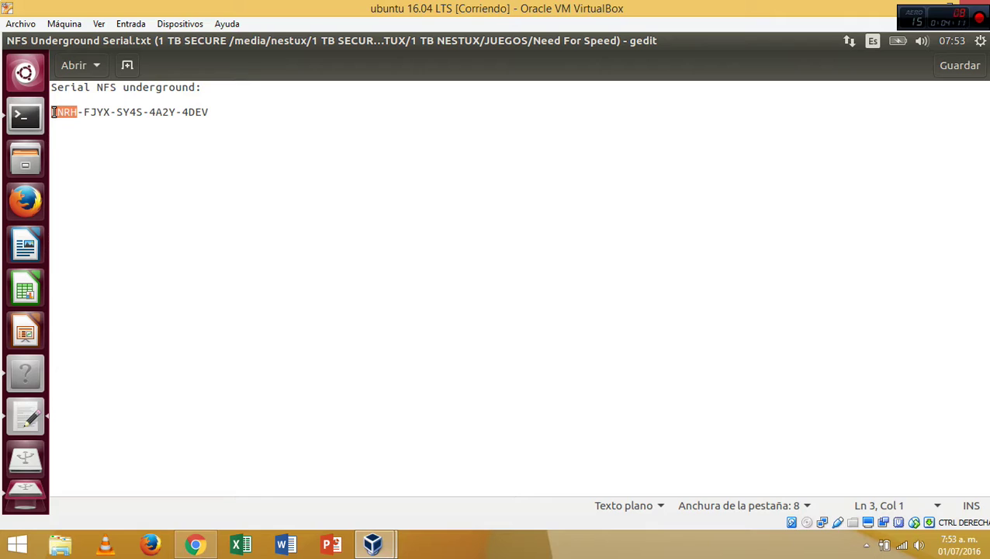
pyautogui.hotkey('alt', 'Tab')
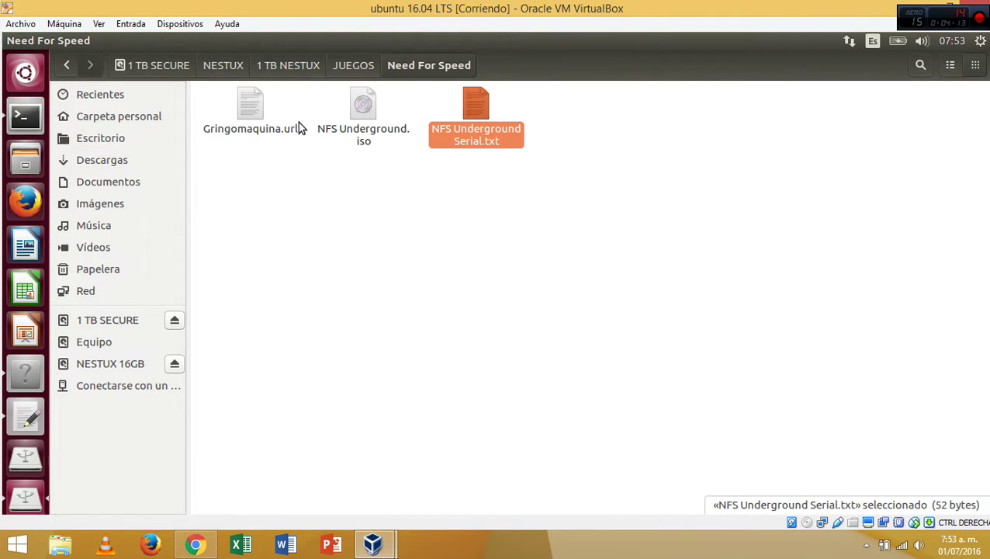
pyautogui.hotkey('alt', 'Tab')
pyautogui.hotkey('alt', 'Tab')
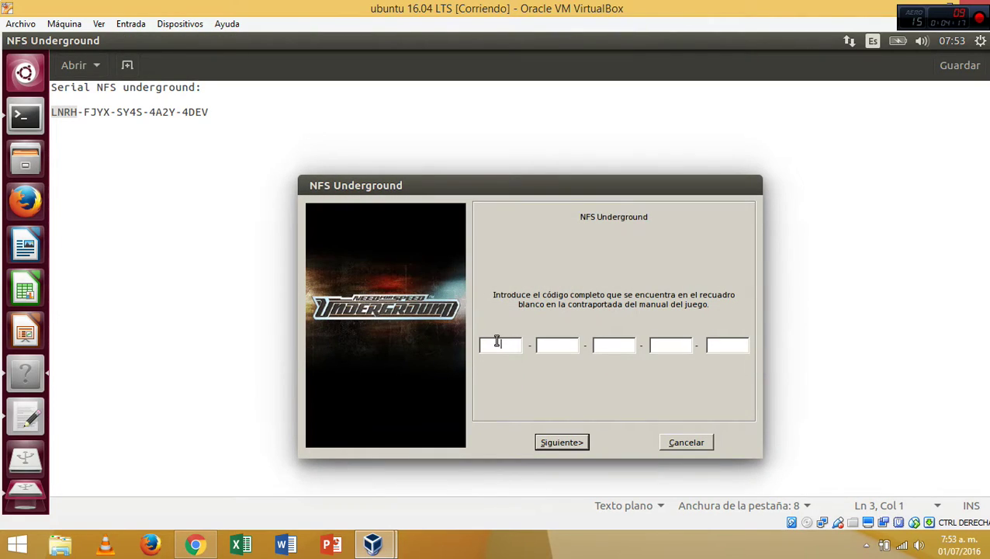
pyautogui.click(496, 344)
pyautogui.rightClick(496, 344)
pyautogui.click(510, 392)
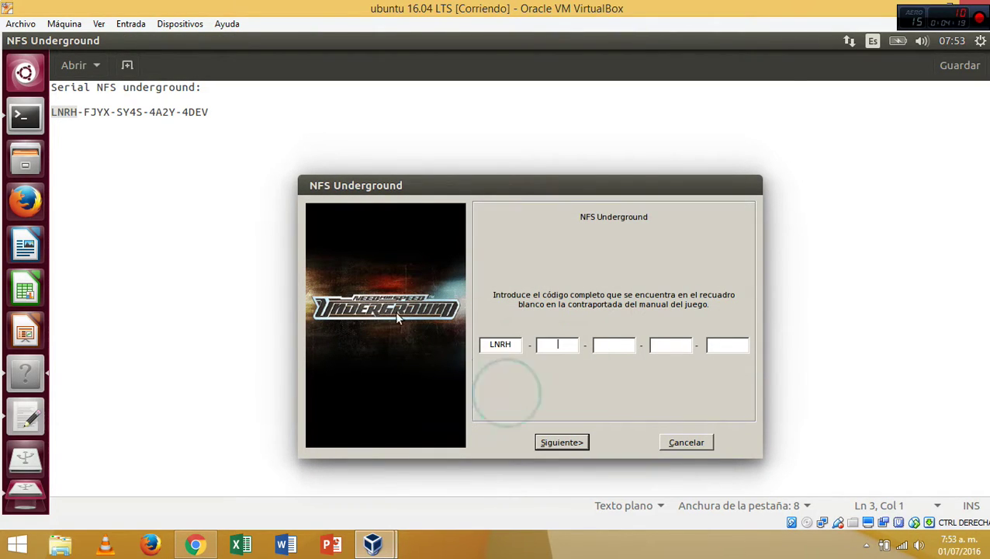
# Copy the second group of the game serial from the text file into the installer's second code field
pyautogui.click(111, 114)
pyautogui.moveTo(111, 114); pyautogui.dragTo(86, 113)
pyautogui.hotkey('ctrl', 'c')
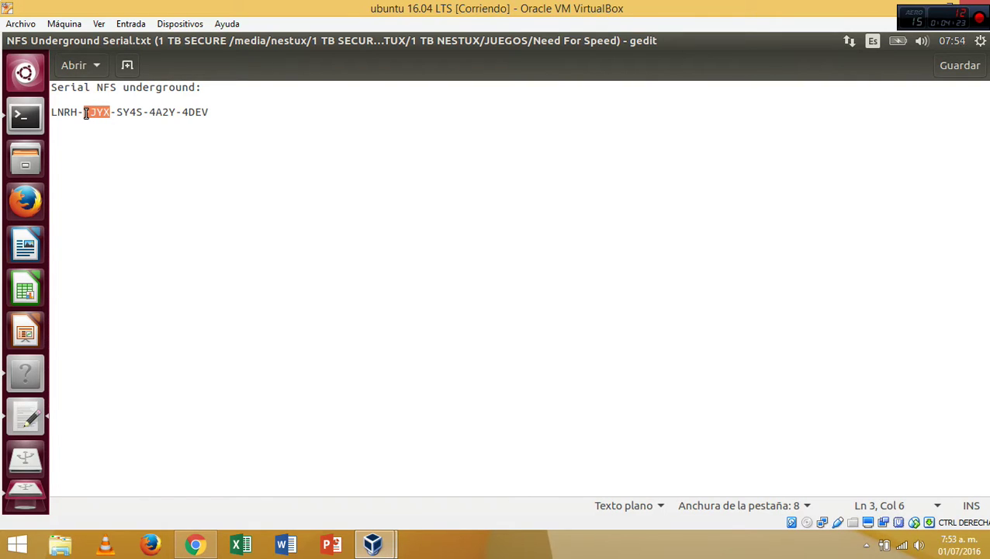
pyautogui.hotkey('alt', 'Tab')
pyautogui.click(556, 346)
pyautogui.hotkey('ctrl', 'v')
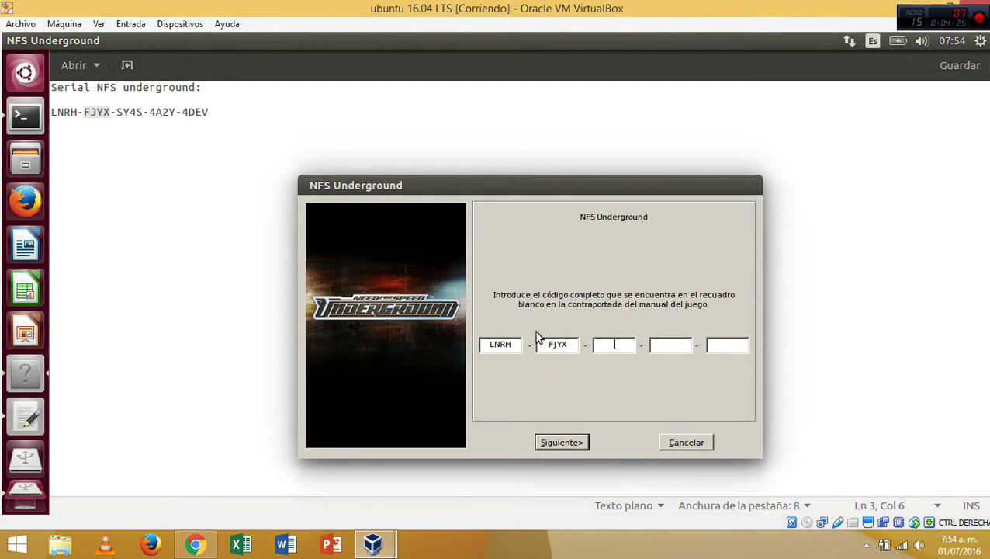
# Copy the third group of the game serial from the text file into the installer's third code field
pyautogui.click(141, 112)
pyautogui.moveTo(141, 112); pyautogui.dragTo(118, 113)
pyautogui.hotkey('ctrl', 'c')
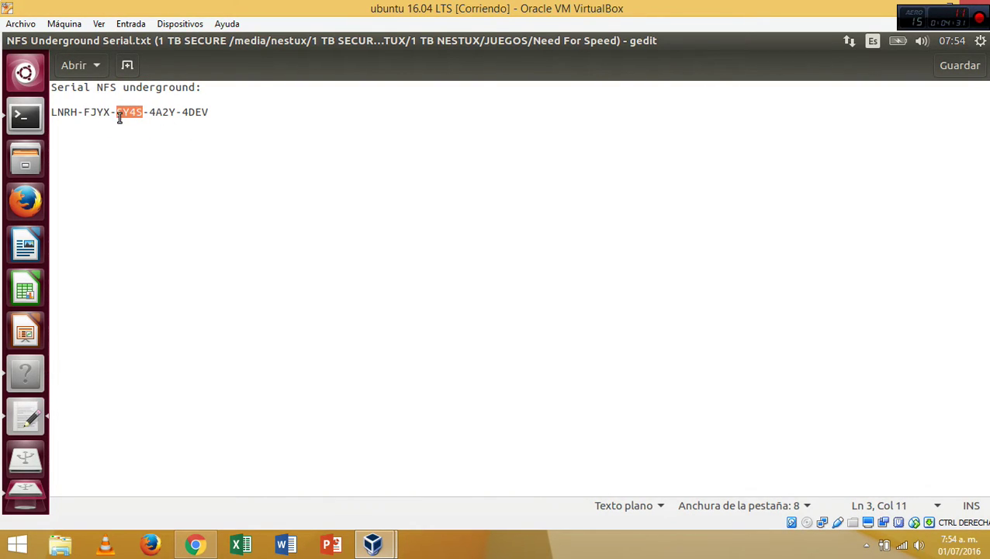
pyautogui.hotkey('alt', 'Tab')
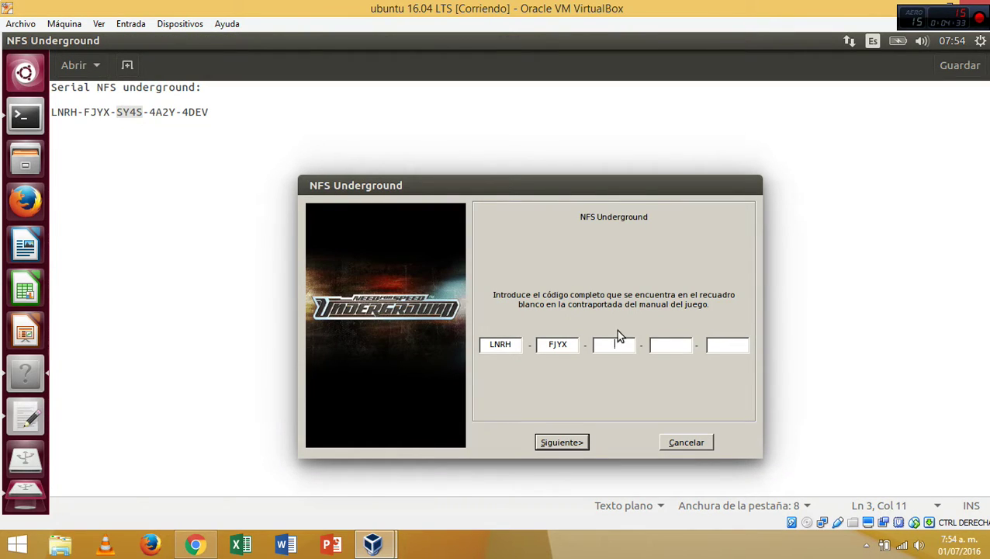
pyautogui.hotkey('ctrl', 'v')
# Try to transfer the fourth serial group into the installer's fourth code field, and clear the pasted entry
pyautogui.click(148, 112)
pyautogui.moveTo(148, 111); pyautogui.dragTo(176, 113)
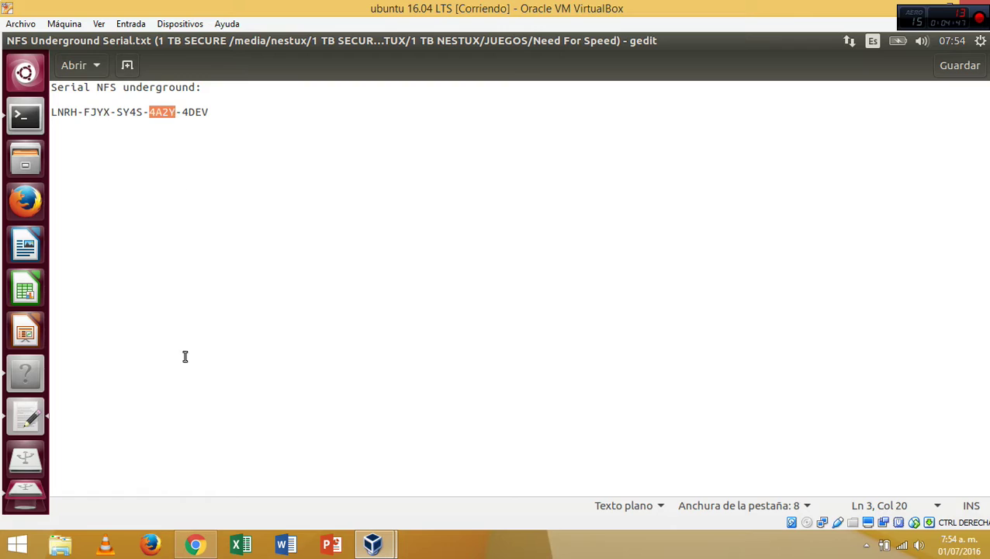
pyautogui.click(441, 545)
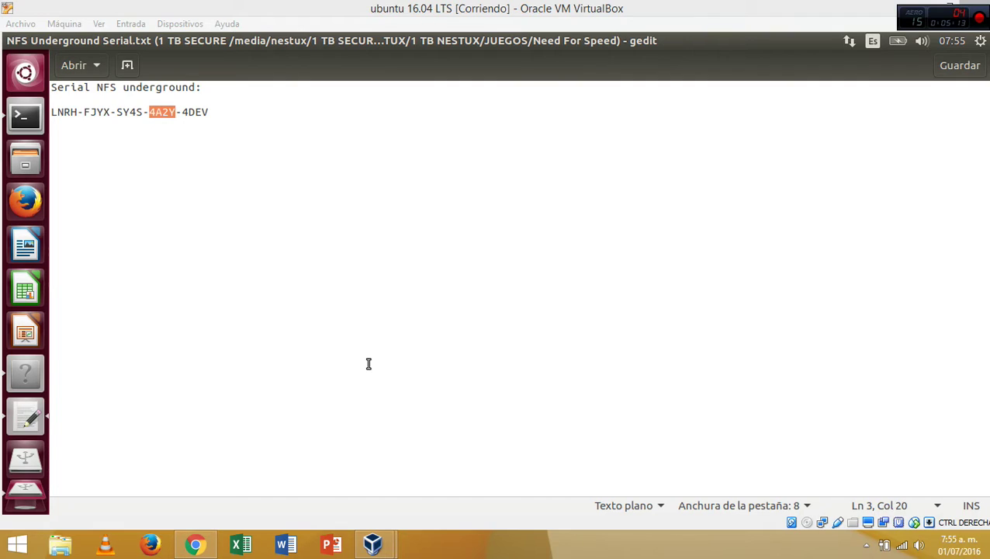
pyautogui.moveTo(376, 539)
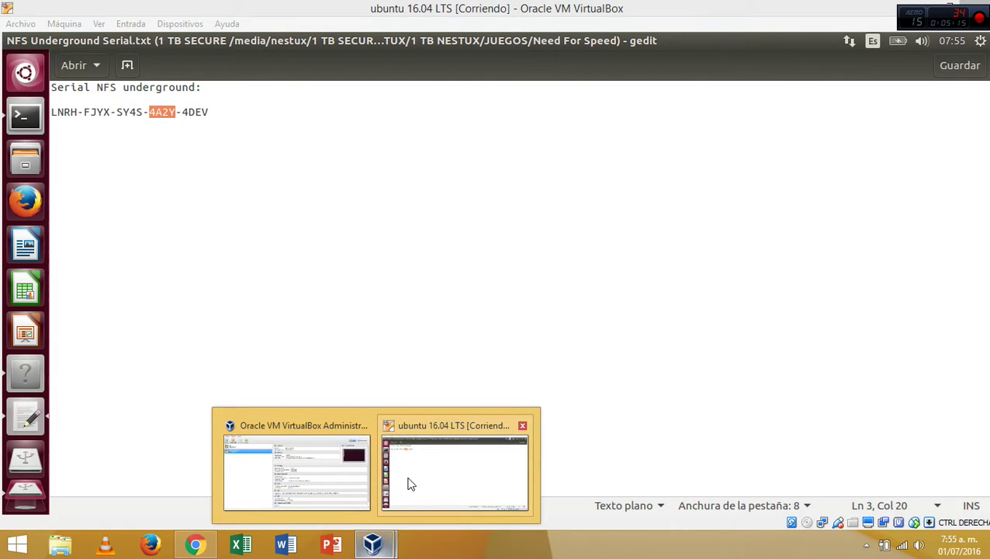
pyautogui.click(370, 302)
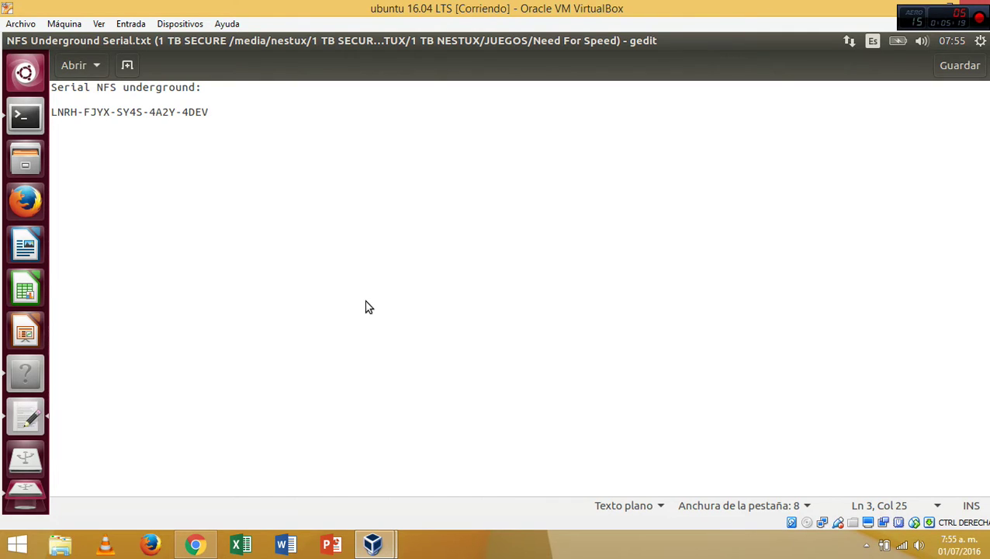
pyautogui.hotkey('alt', 'Tab')
pyautogui.click(676, 343)
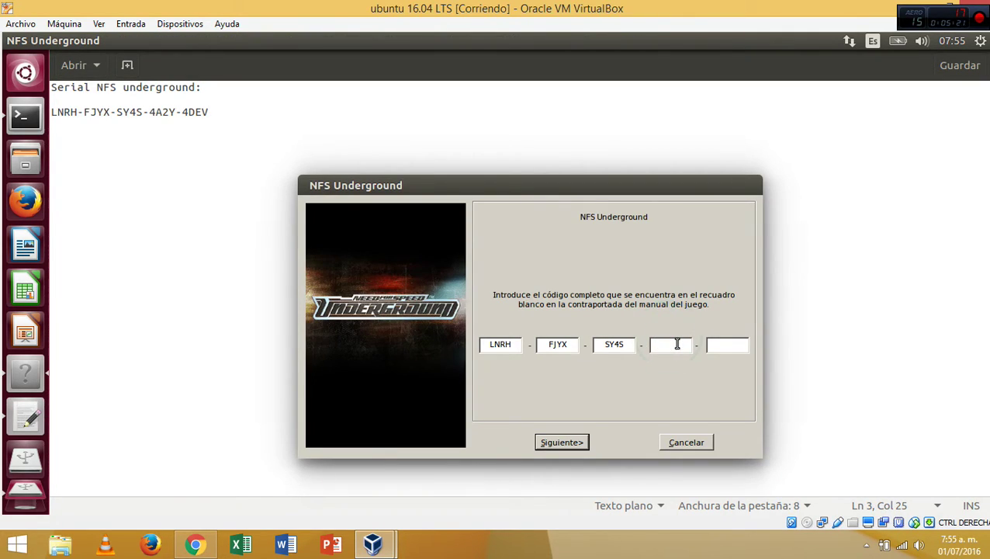
pyautogui.rightClick(676, 343)
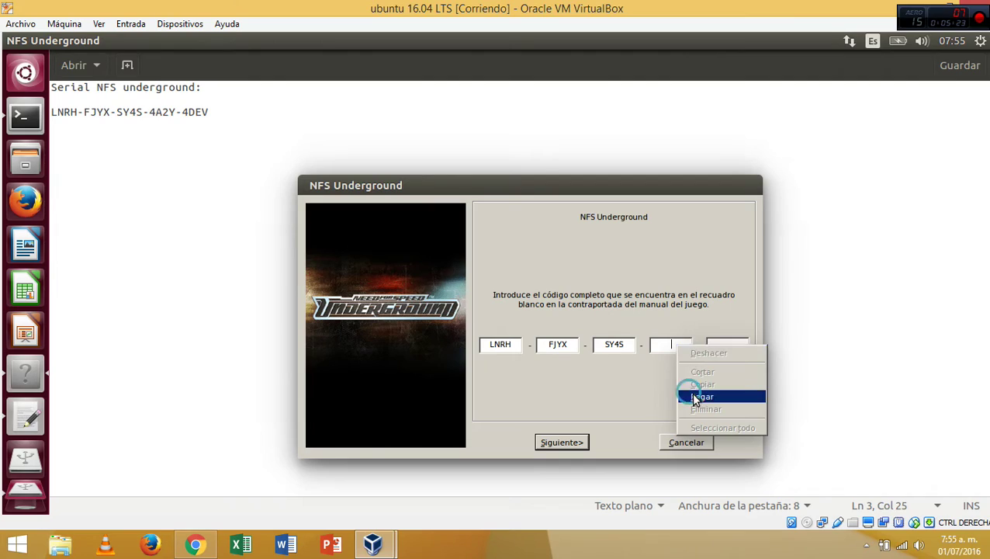
pyautogui.click(694, 397)
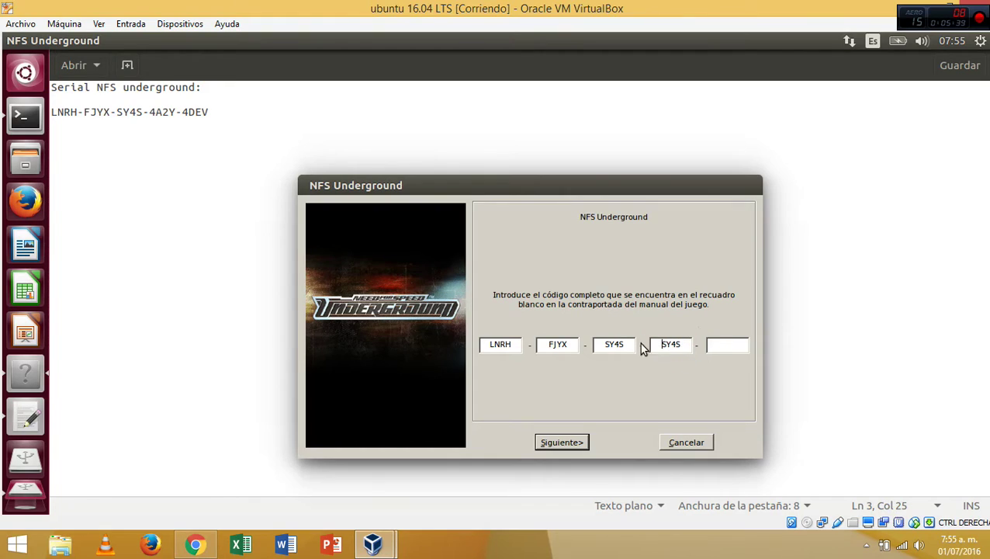
pyautogui.doubleClick(672, 346)
pyautogui.press('BackSpace')
# Copy the fourth group of the game serial from the text file into the installer's fourth code field
pyautogui.click(148, 112)
pyautogui.moveTo(149, 112); pyautogui.dragTo(178, 113)
pyautogui.hotkey('ctrl', 'c')
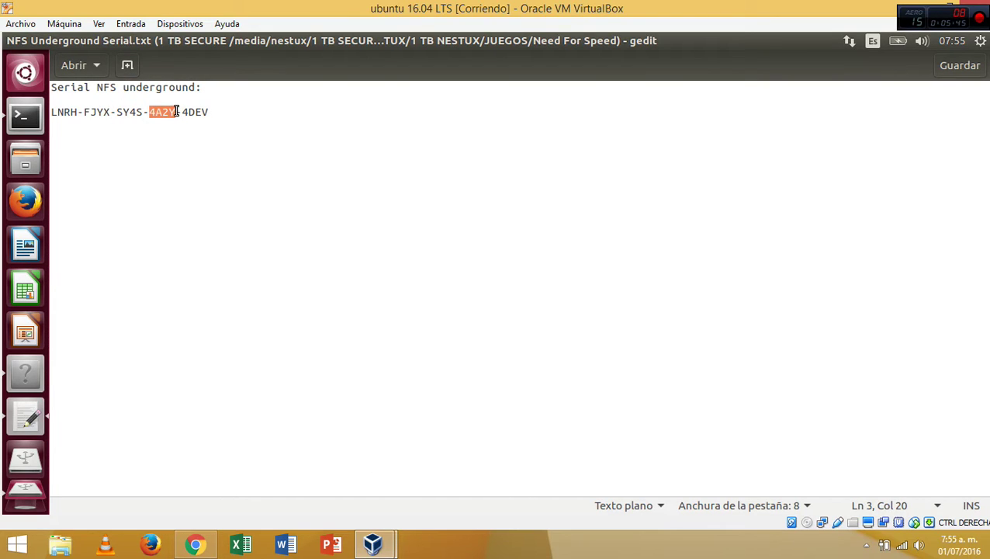
pyautogui.hotkey('alt', 'Tab')
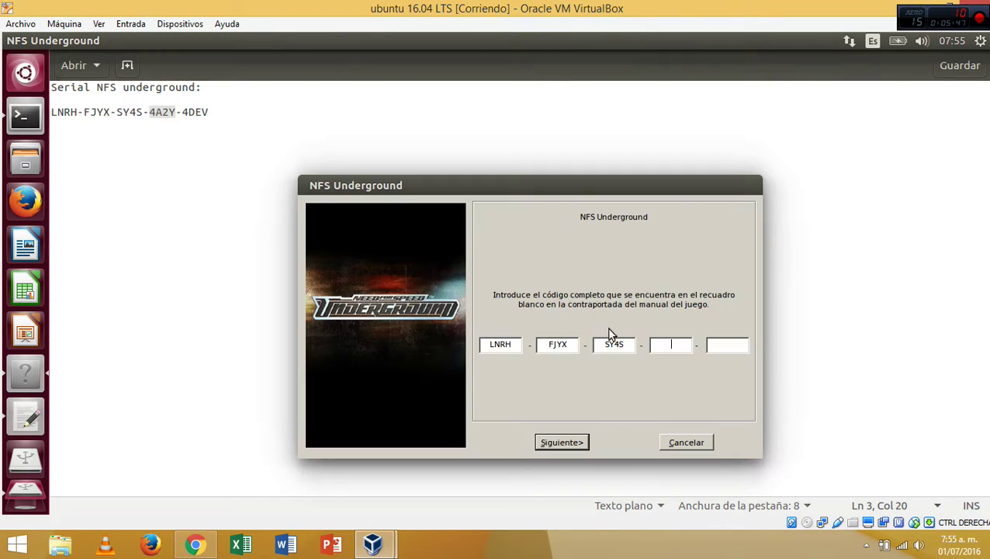
pyautogui.click(664, 341)
pyautogui.hotkey('ctrl', 'v')
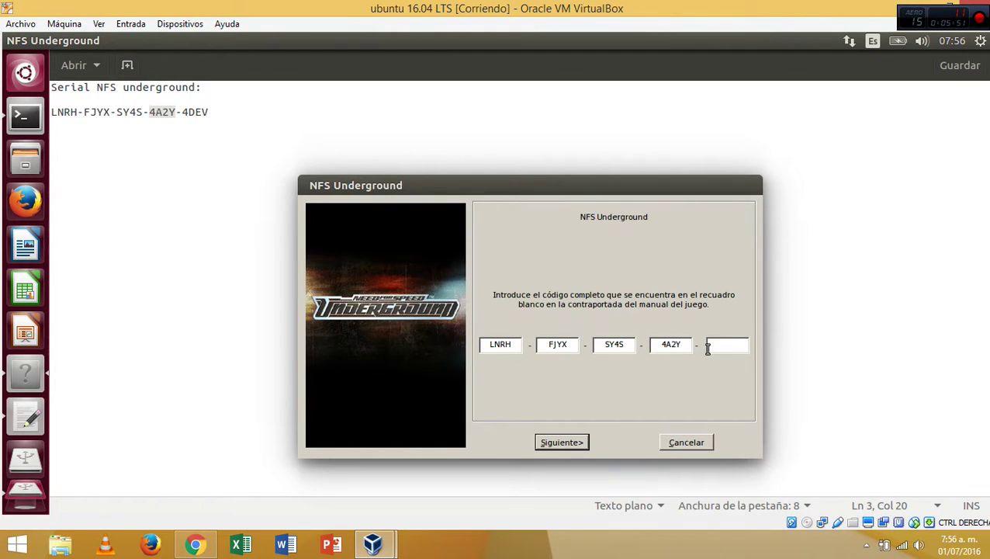
# Copy the fifth group of the game serial from the text file into the installer's fifth code field
pyautogui.moveTo(182, 112); pyautogui.dragTo(207, 113)
pyautogui.hotkey('ctrl', 'c')
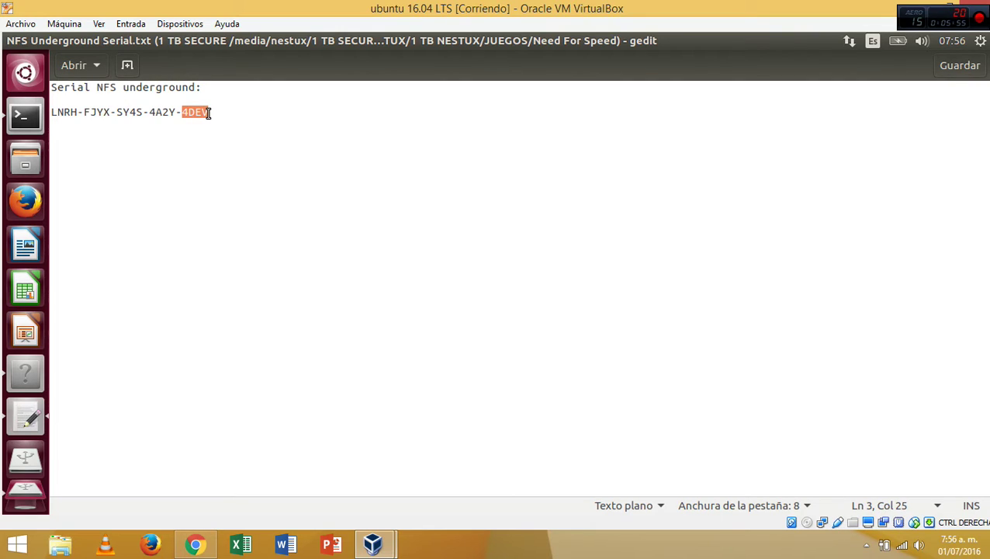
pyautogui.hotkey('alt', 'Tab')
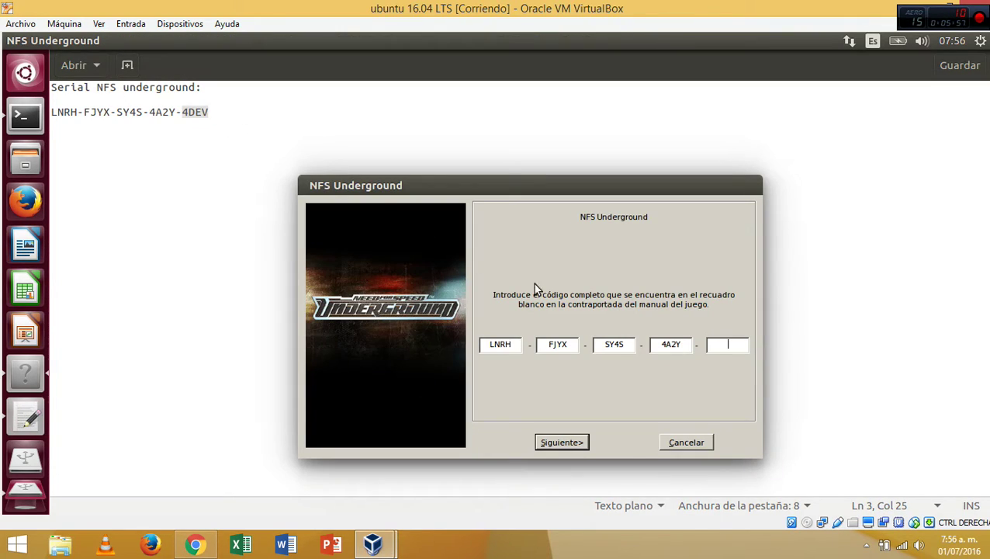
pyautogui.click(722, 343)
pyautogui.rightClick(724, 344)
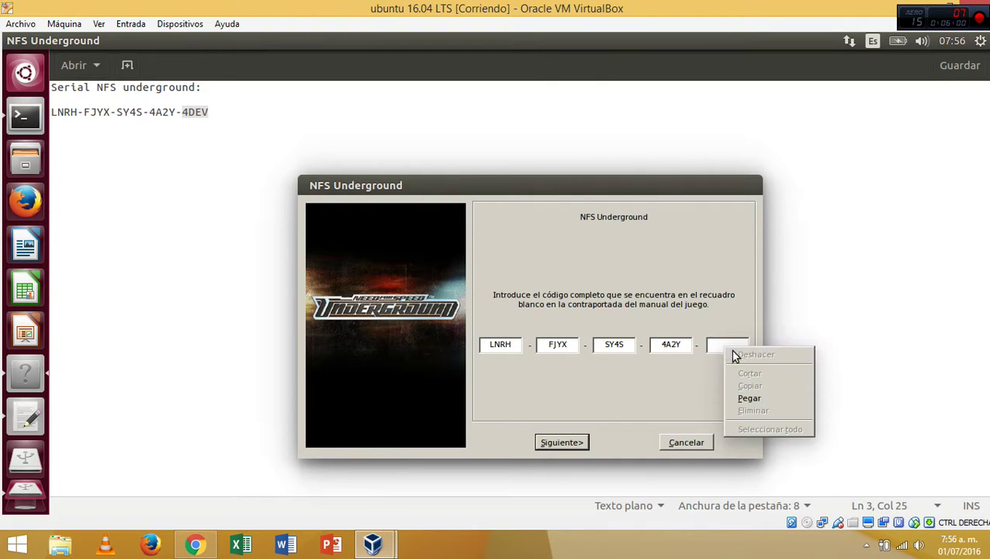
pyautogui.click(739, 396)
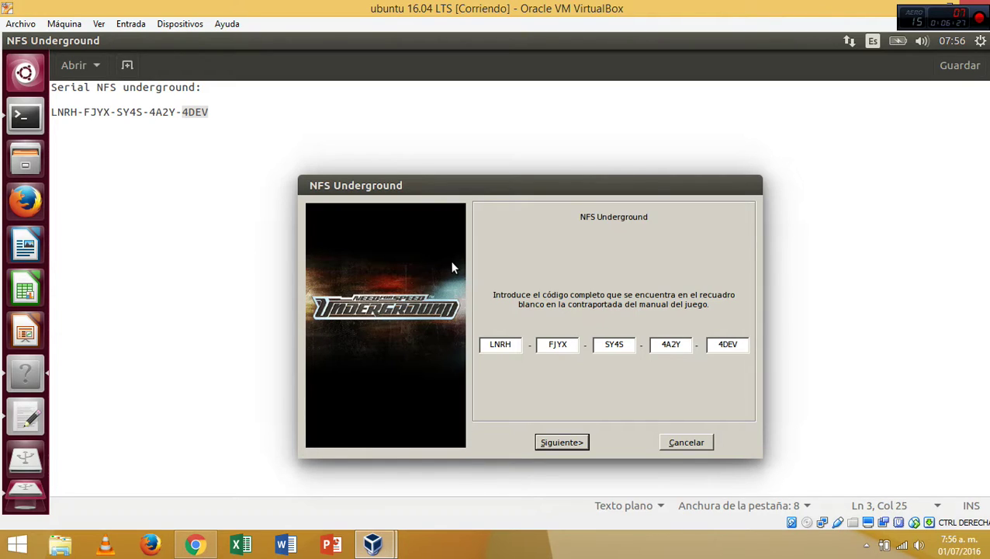
# Submit the completed serial and continue the installation with the Usuario Estándar option
pyautogui.click(578, 445)
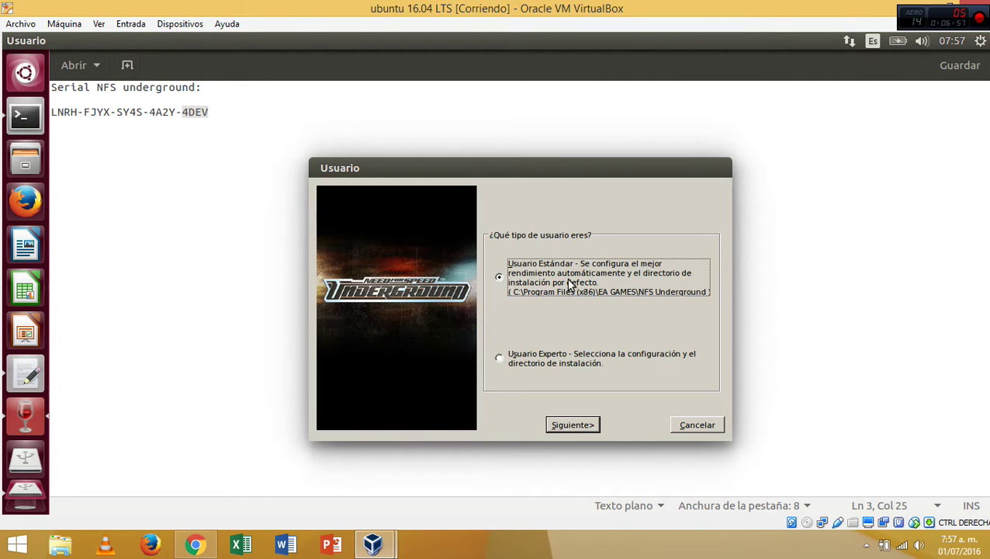
pyautogui.click(578, 424)
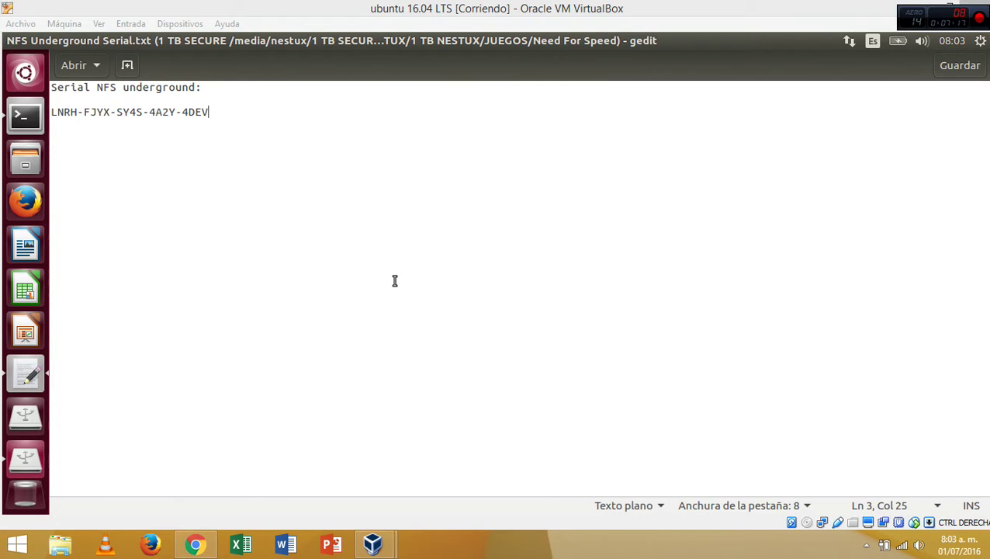
# Search the Ubuntu Dash for nfs to locate the installed NFS Underground application
pyautogui.click(26, 74)
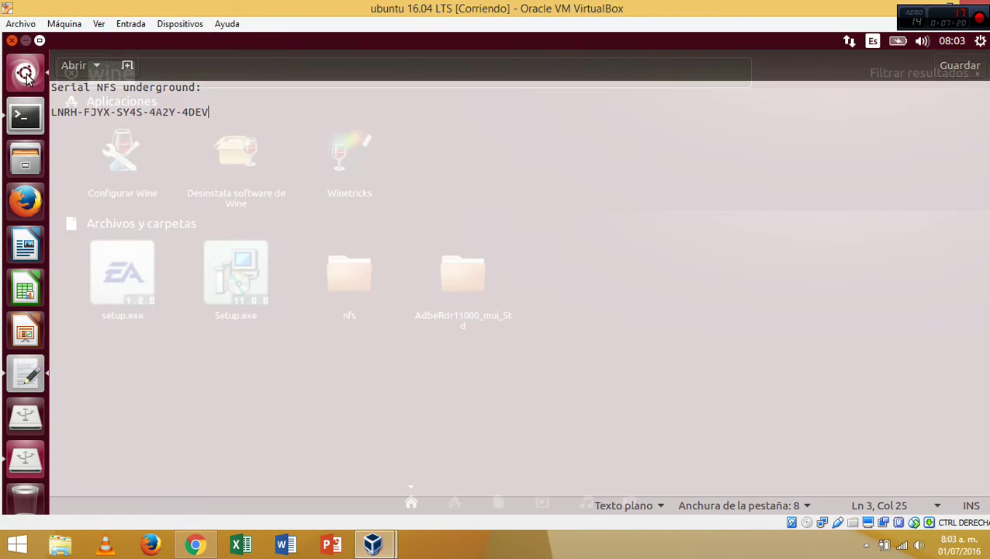
pyautogui.write('n')
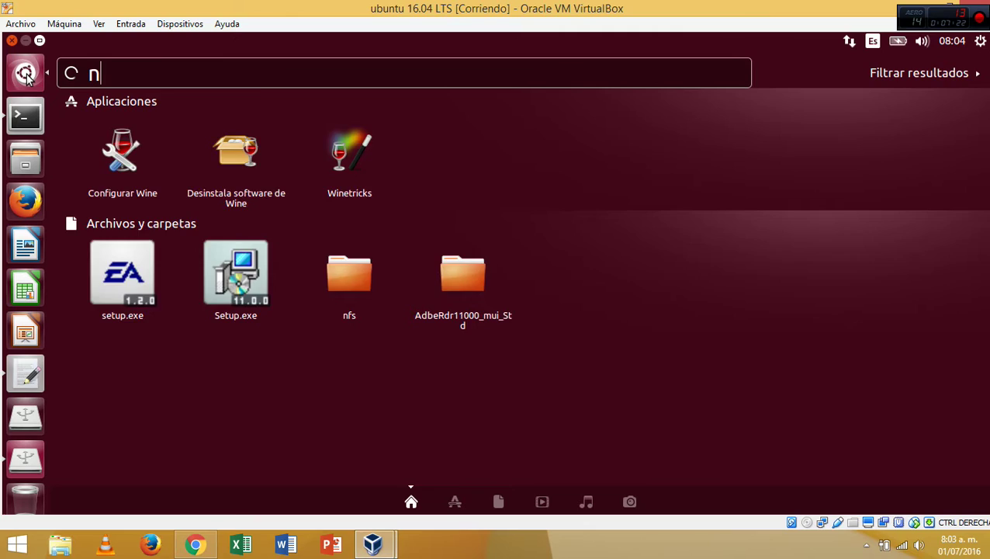
pyautogui.write('e')
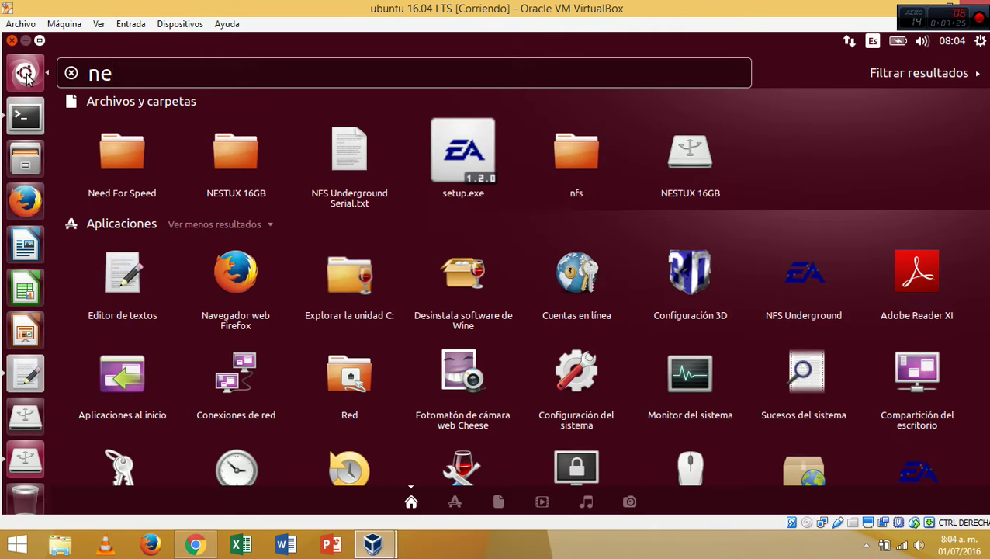
pyautogui.write('e')
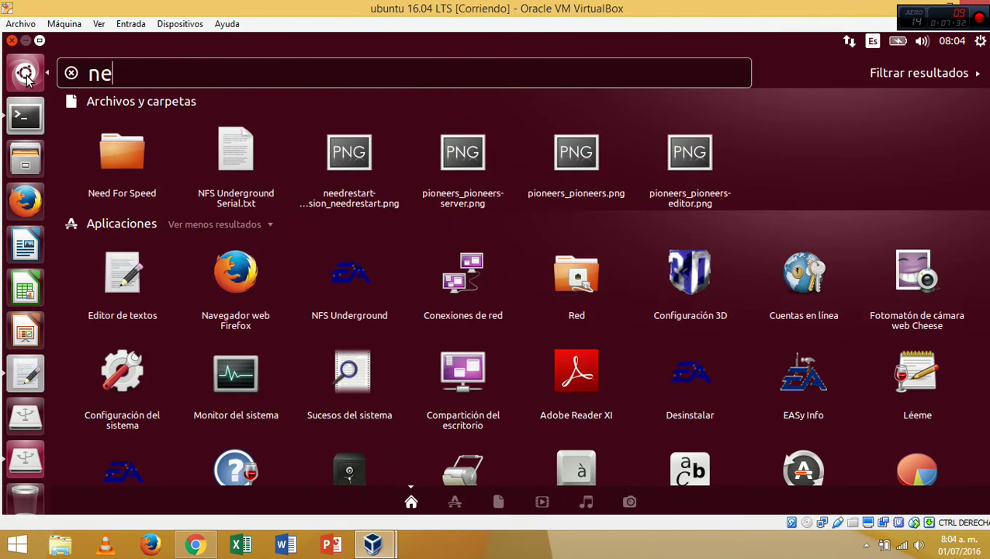
pyautogui.press('BackSpace')
pyautogui.press('BackSpace')
pyautogui.write('fs')
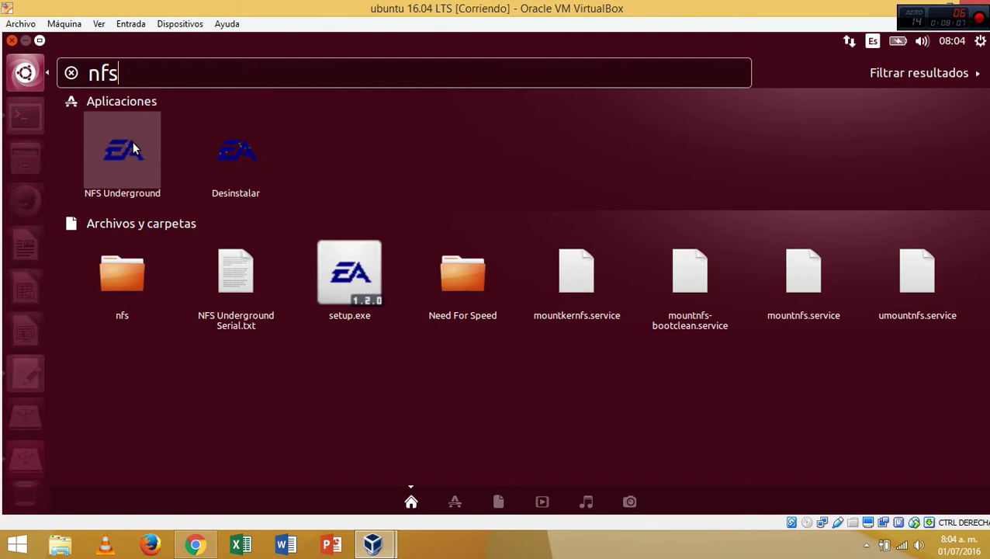
# Clear the nfs search from the Ubuntu Dash and close the Dash
pyautogui.click(25, 72)
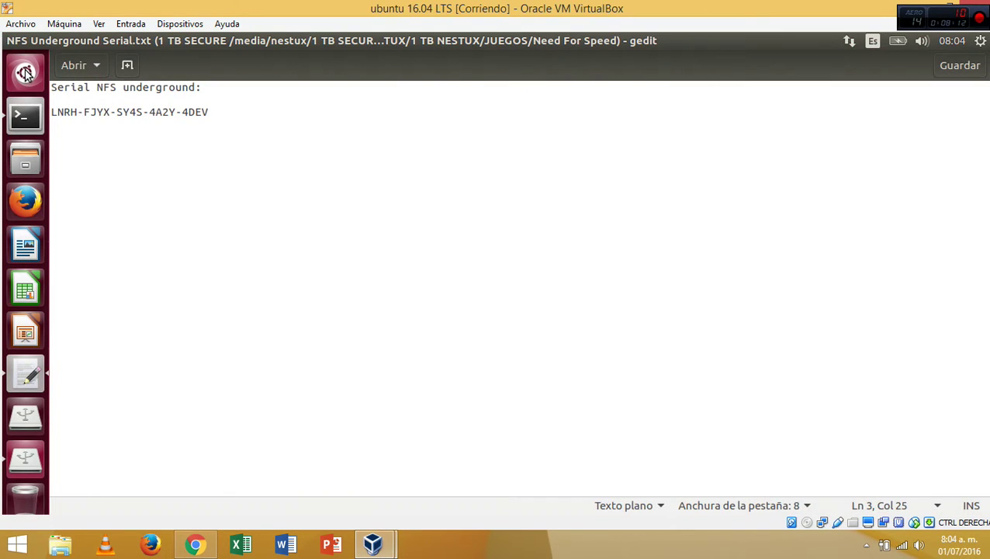
pyautogui.click(25, 72)
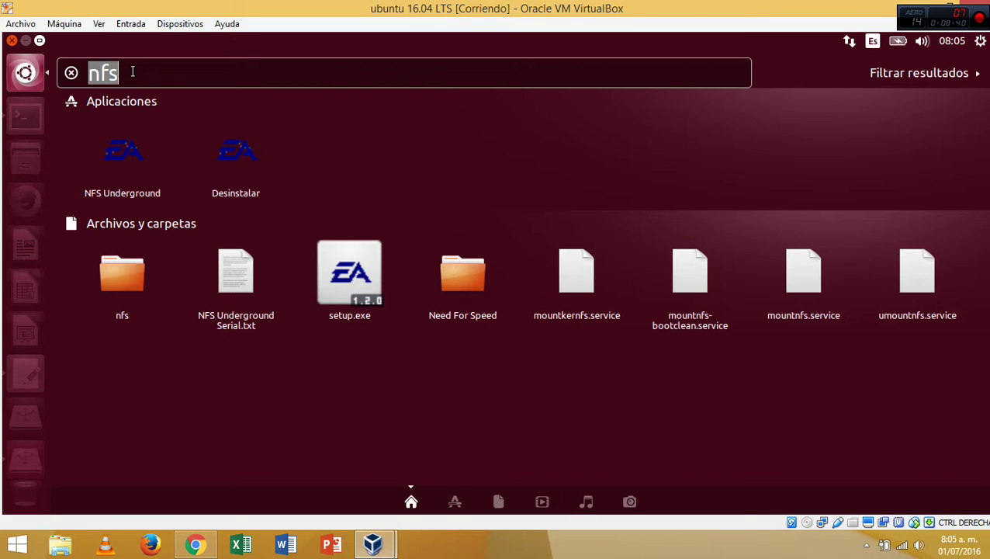
pyautogui.press('BackSpace')
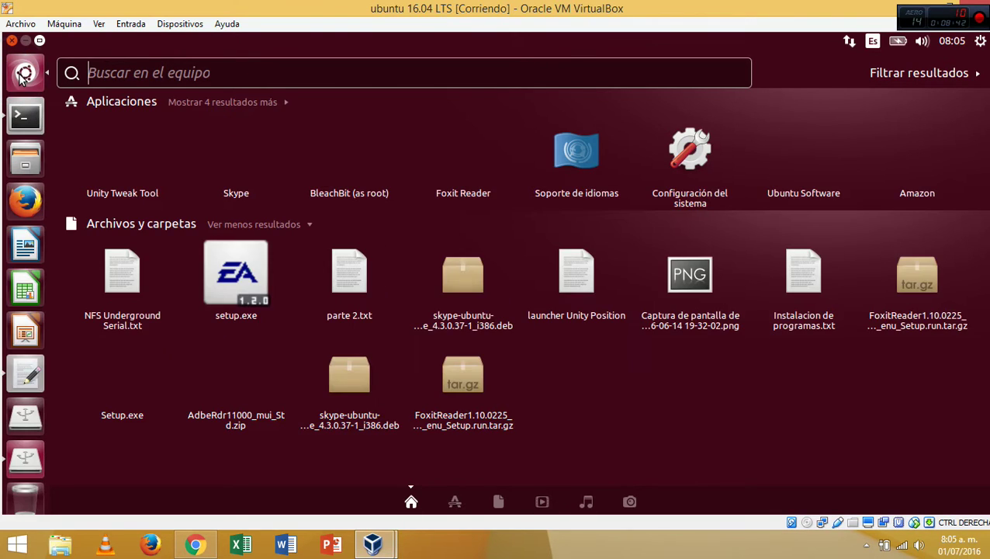
pyautogui.click(23, 73)
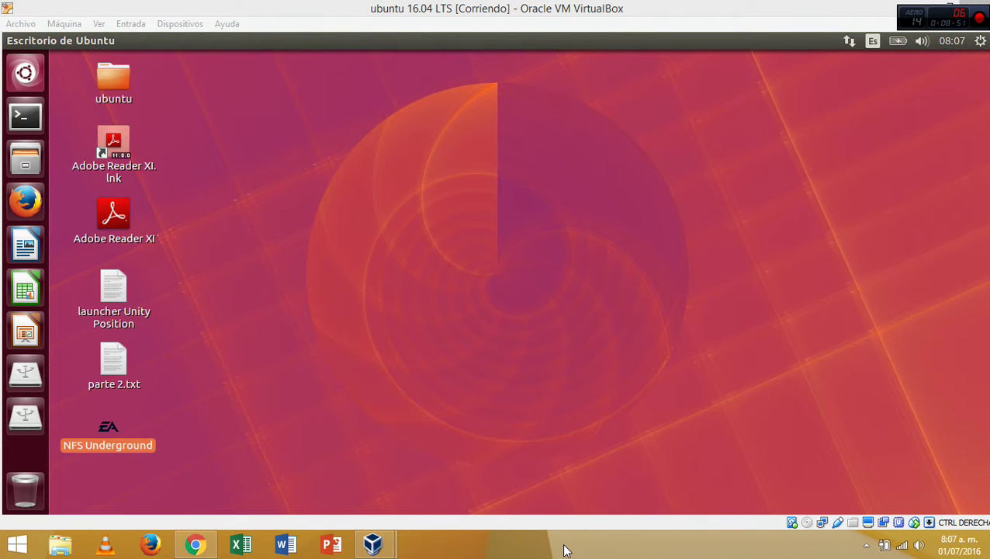
# Launch NFS Underground from its desktop shortcut and continue past the title screen to the user profile menu
pyautogui.click(504, 431)
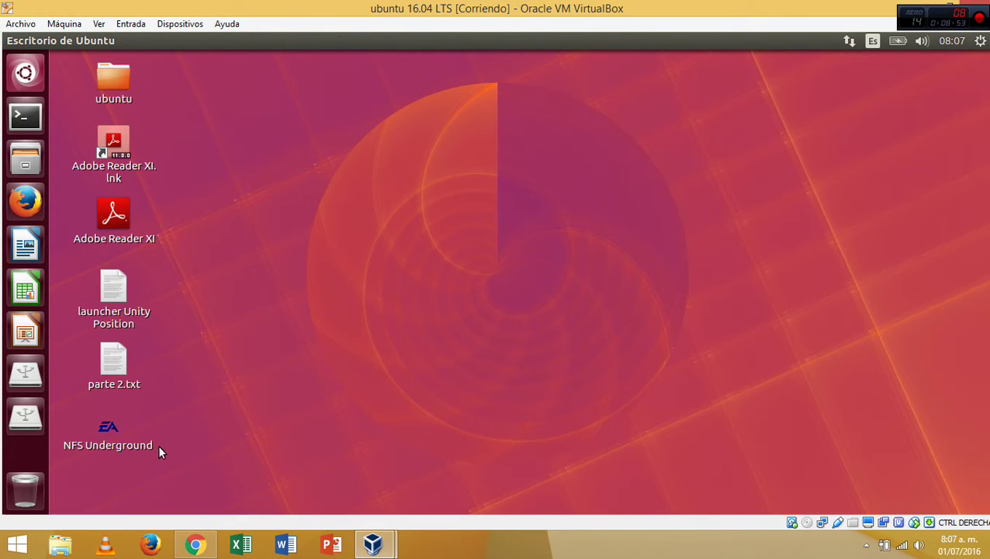
pyautogui.click(113, 428)
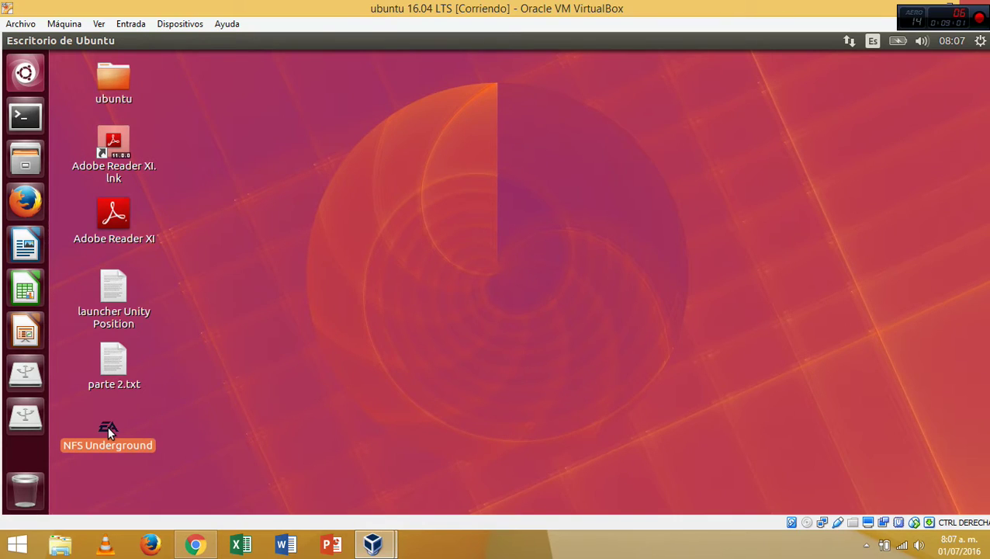
pyautogui.doubleClick(108, 425)
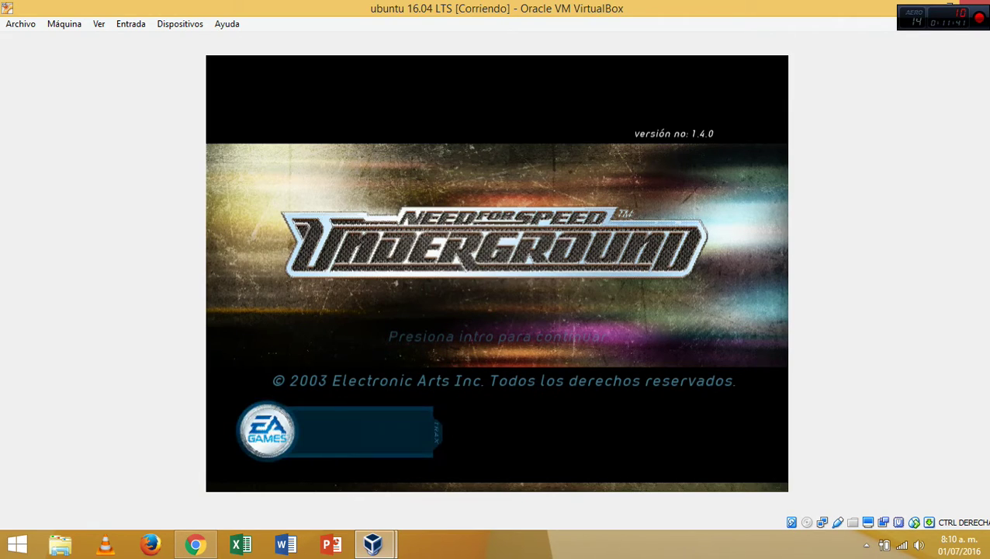
pyautogui.press('Return')
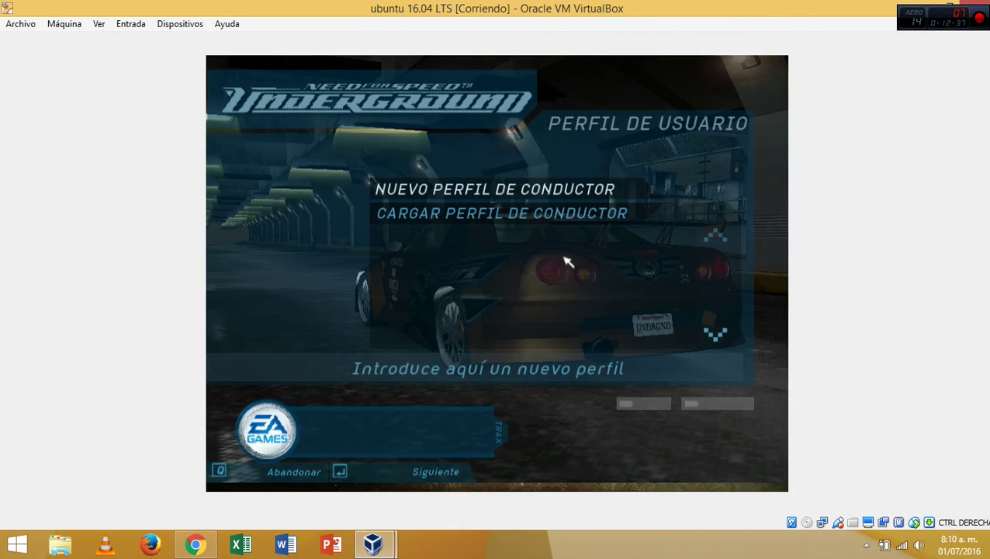
# Bring up the game's exit-to-Windows prompt from the user profile menu and choose Aceptar
pyautogui.press('Return')
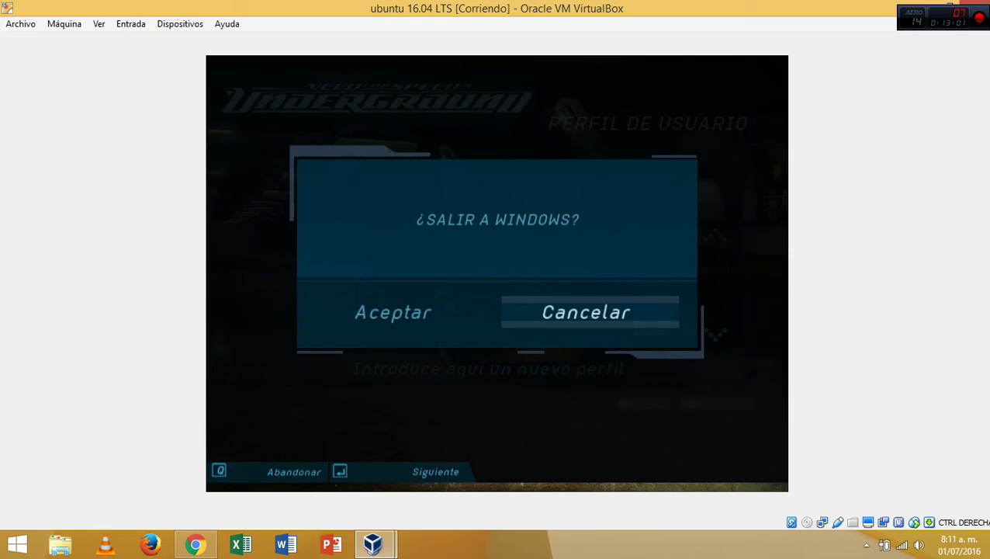
pyautogui.click(393, 312)
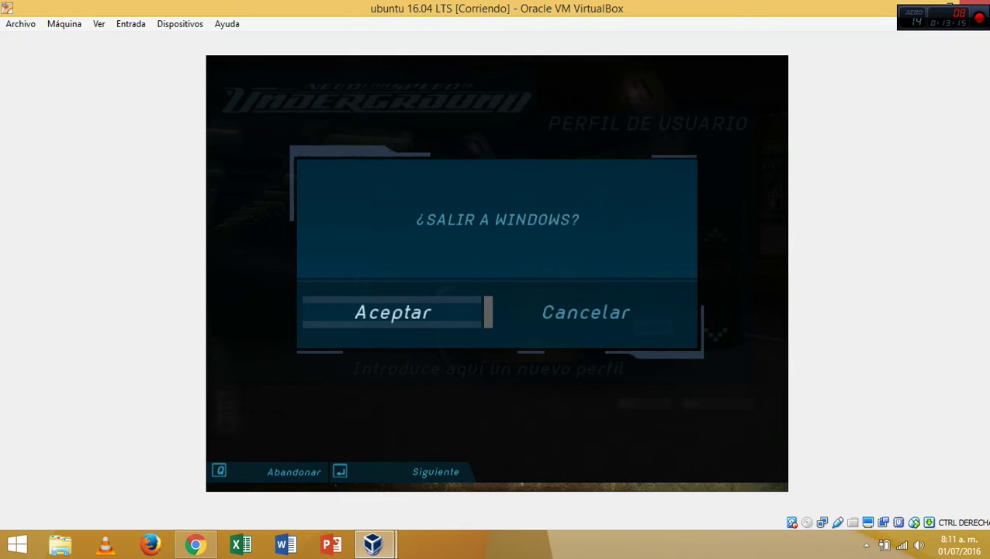
pyautogui.click(598, 550)
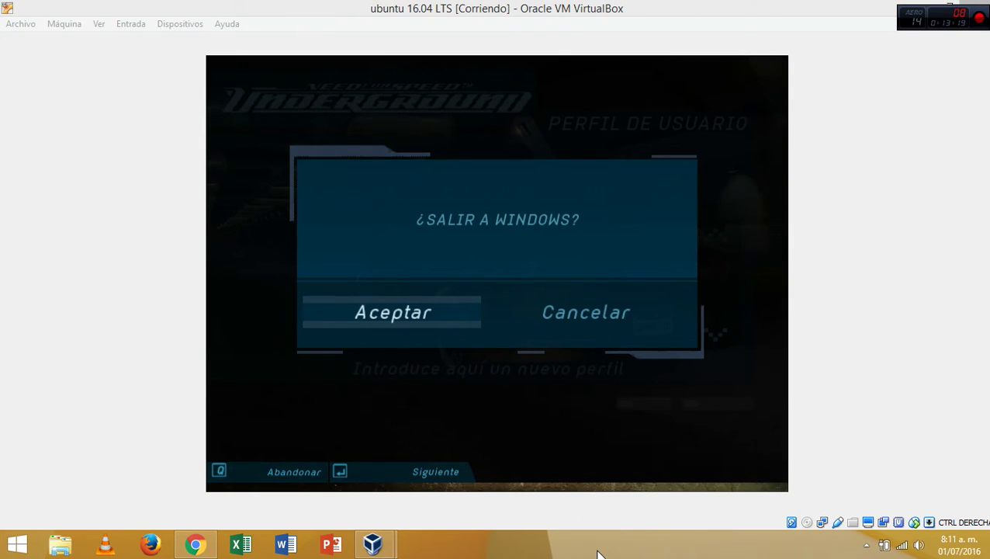